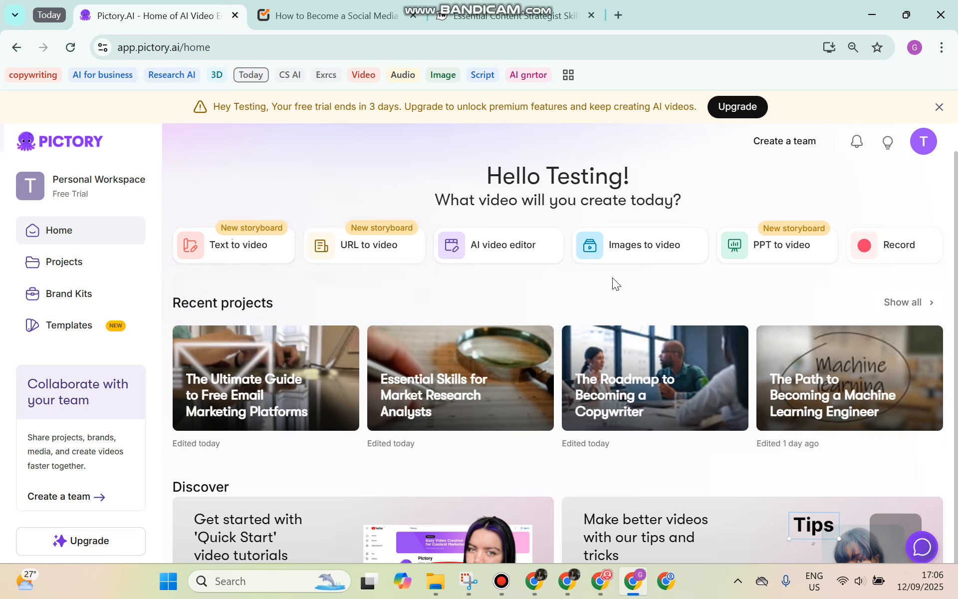
# Choose the URL to video option to start a video from a web article
pyautogui.moveTo(777, 253)
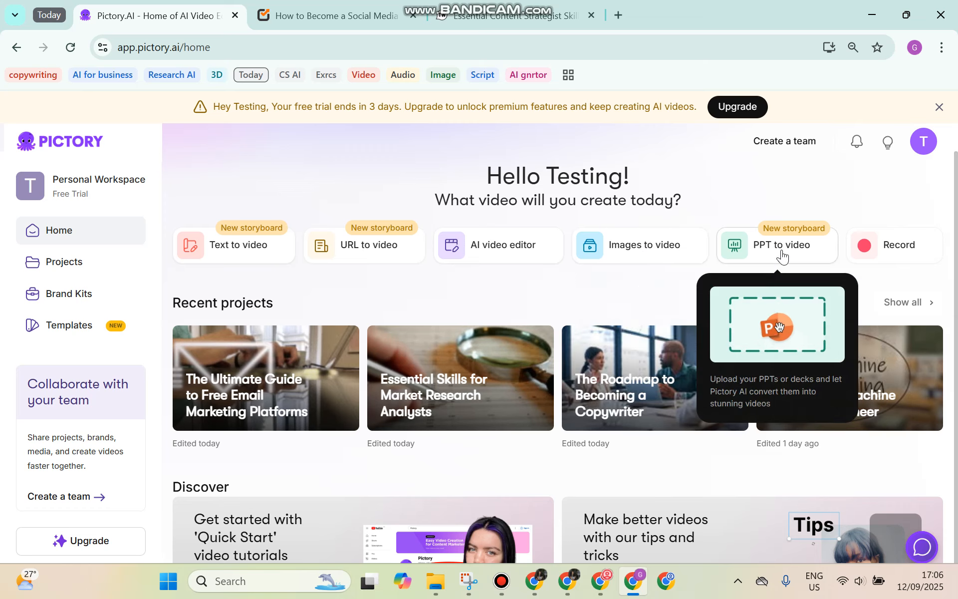
pyautogui.moveTo(471, 268)
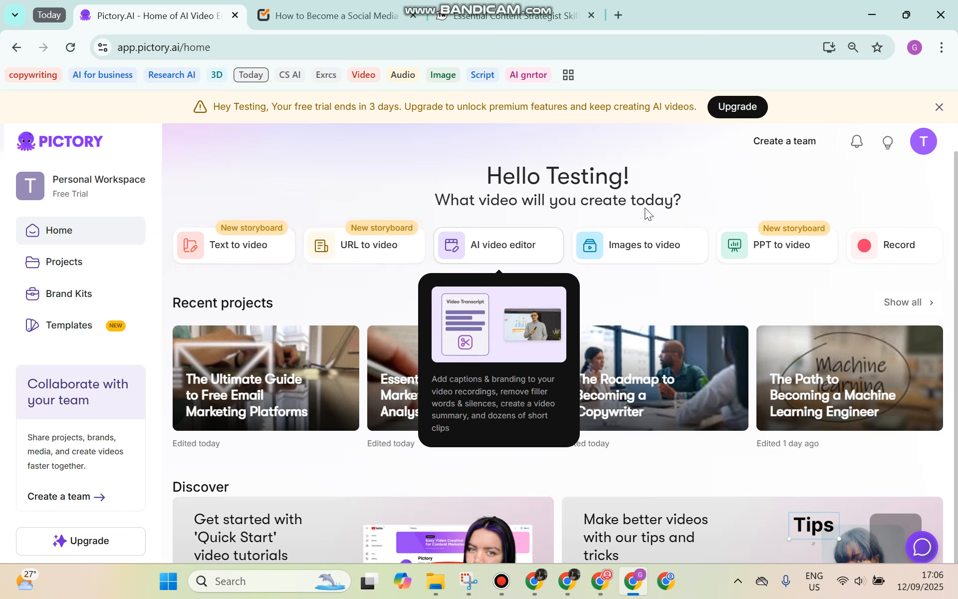
pyautogui.moveTo(874, 261)
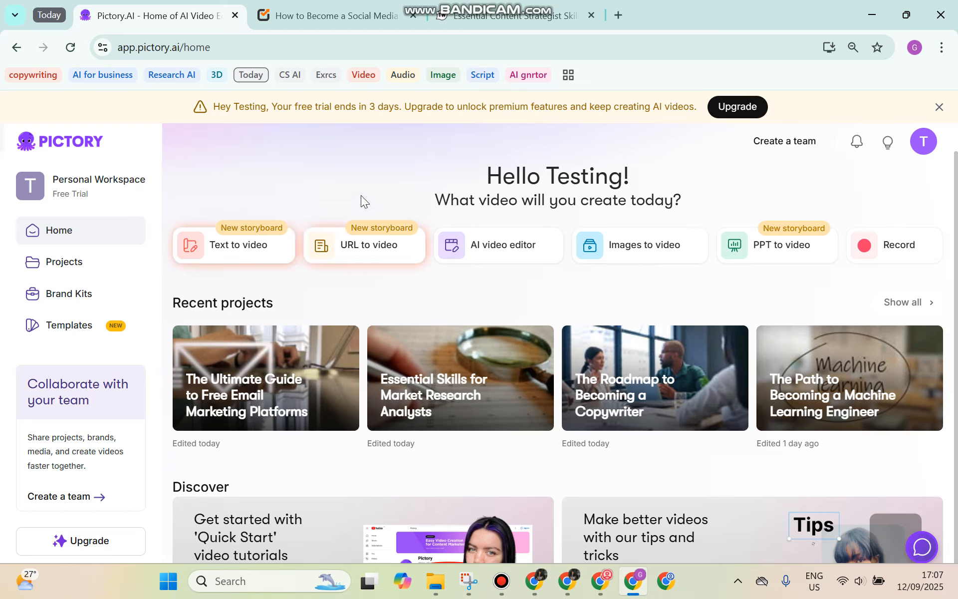
pyautogui.click(335, 249)
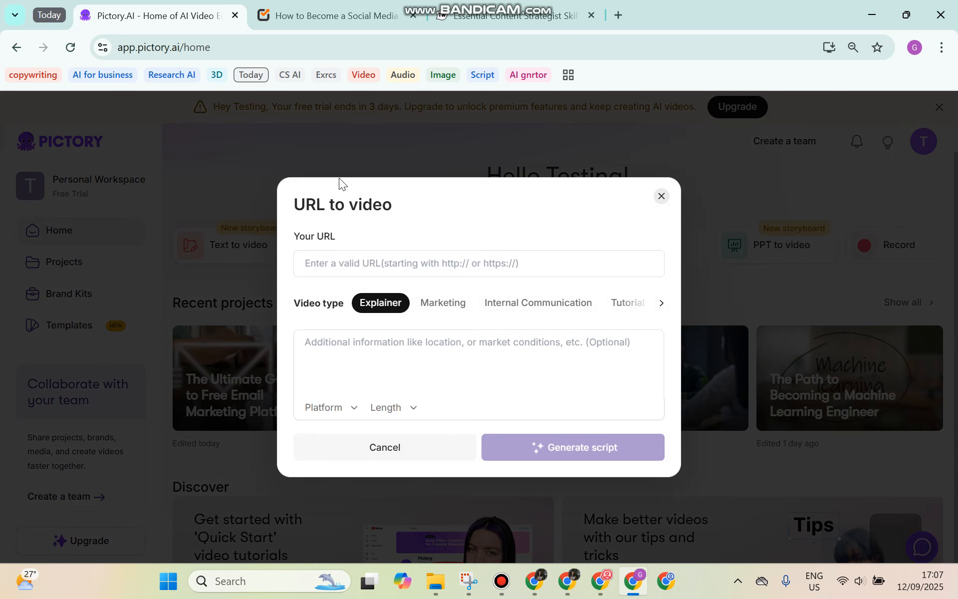
# Look up the Social Champ social-media-manager article address, then return to the form's URL field
pyautogui.click(331, 23)
pyautogui.hotkey('ctrl', 'c')
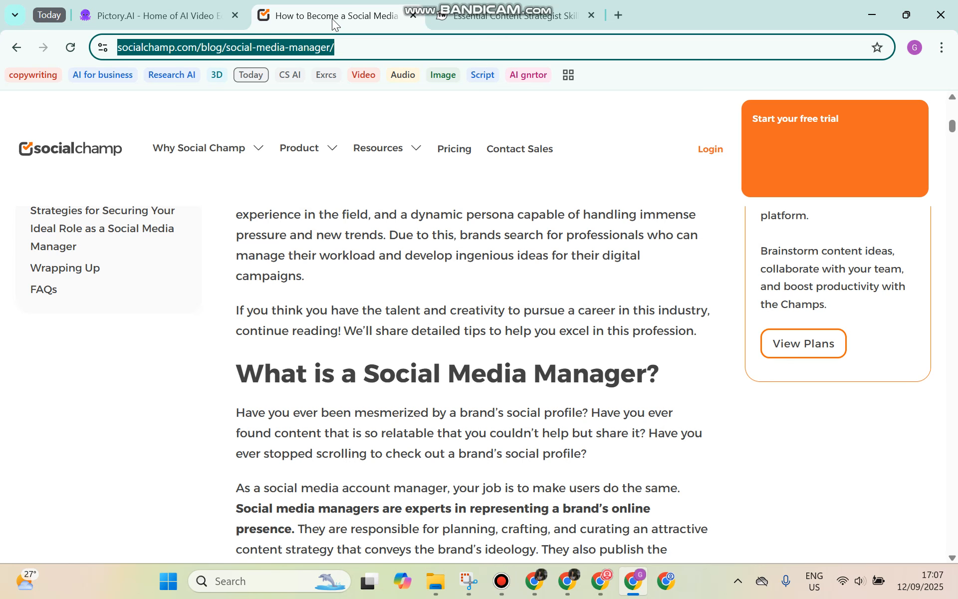
pyautogui.scroll(12, 494, 304)
pyautogui.scroll(1, 451, 296)
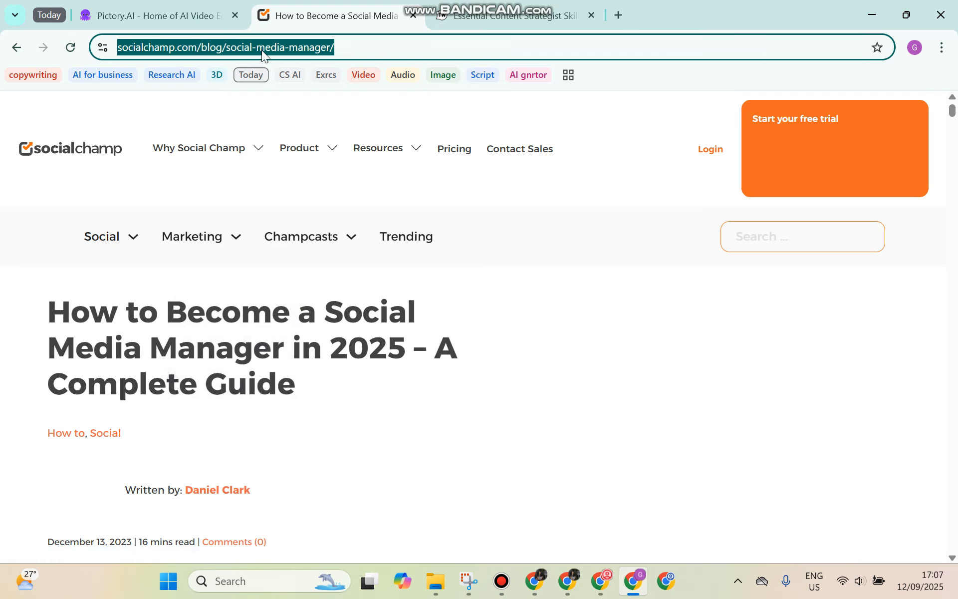
pyautogui.click(187, 23)
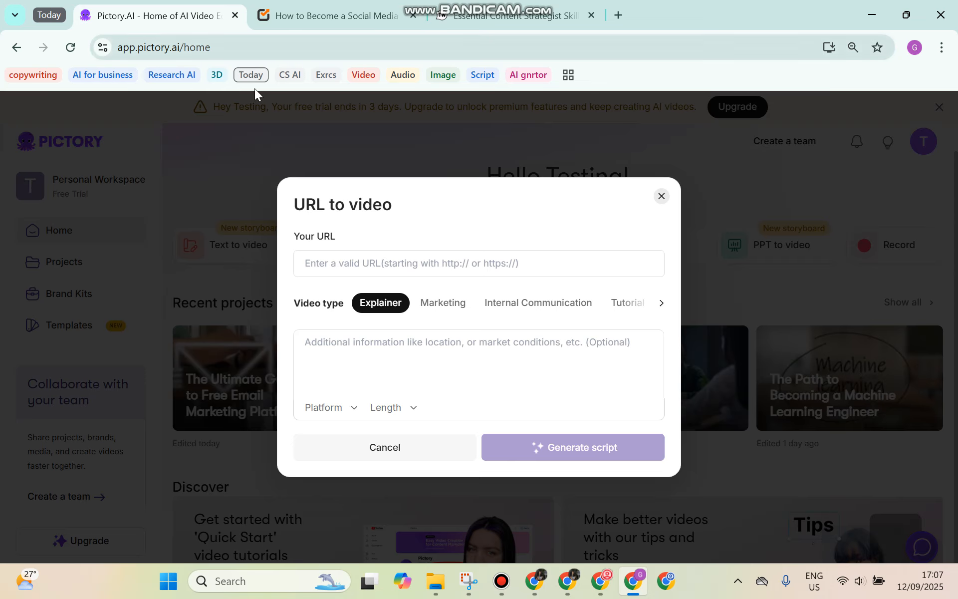
pyautogui.click(317, 260)
# Paste the Social Champ article URL, target Twitter/X Video at 1min length, and generate the script
pyautogui.hotkey('ctrl', 'v')
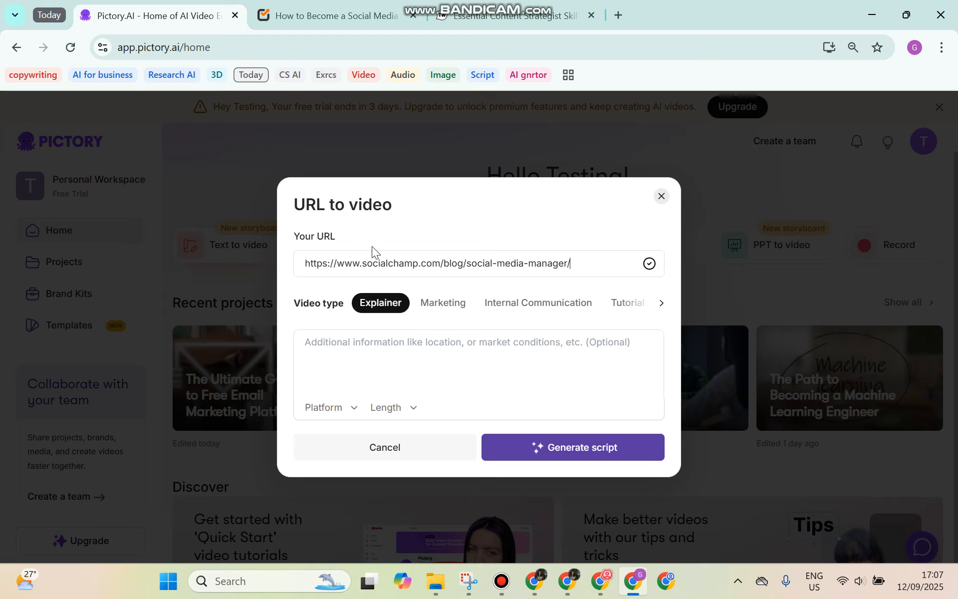
pyautogui.click(328, 409)
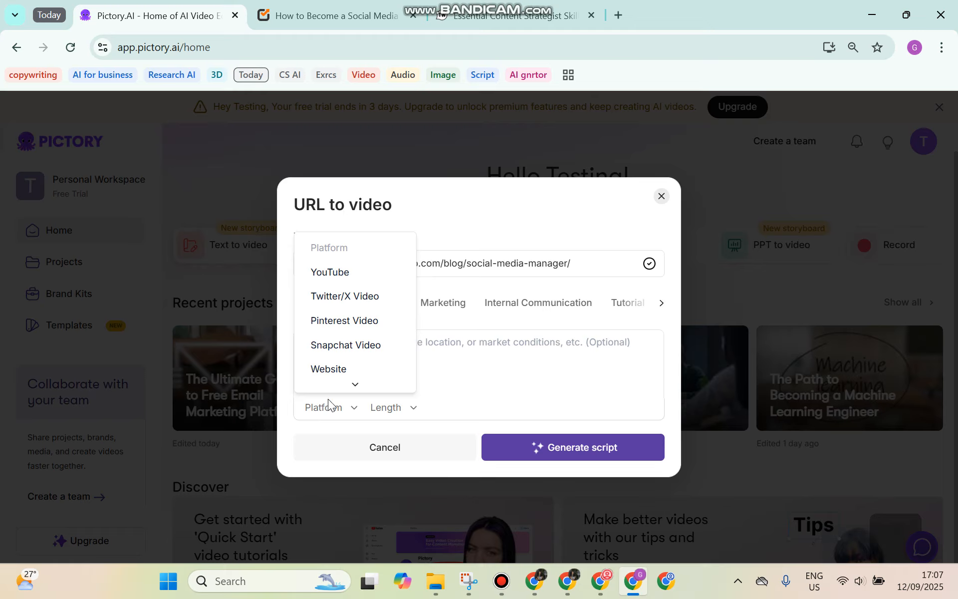
pyautogui.click(351, 299)
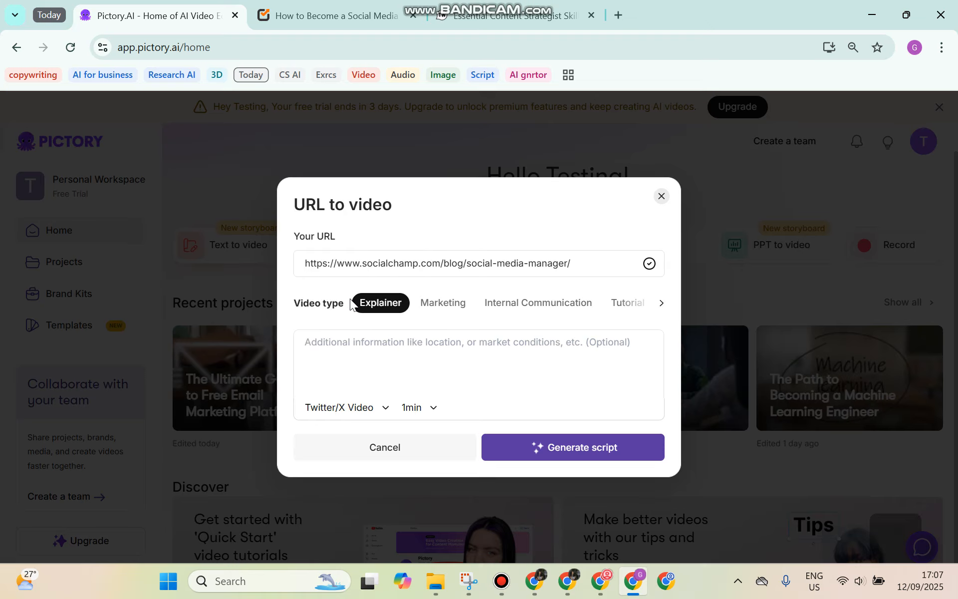
pyautogui.click(410, 408)
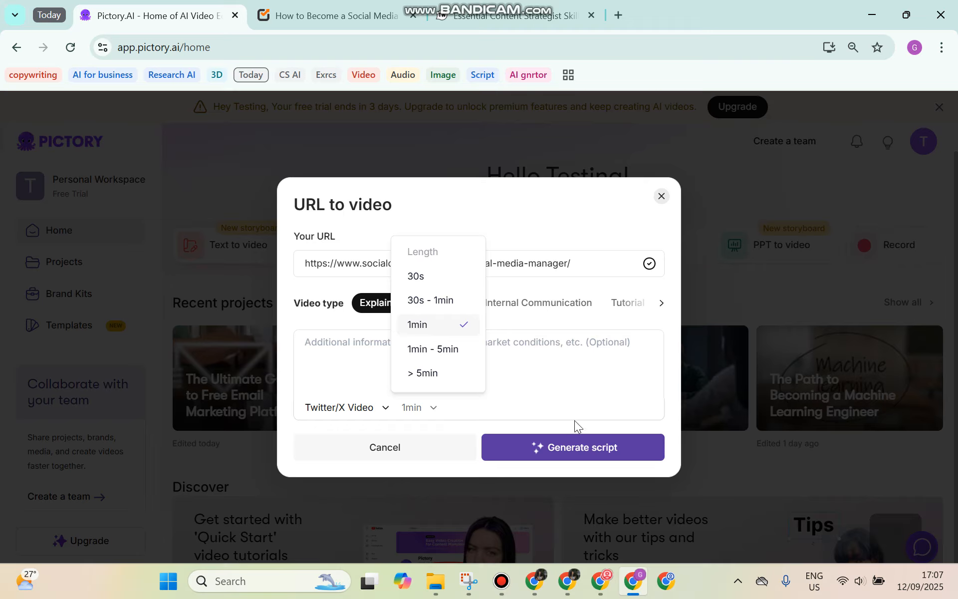
pyautogui.click(587, 399)
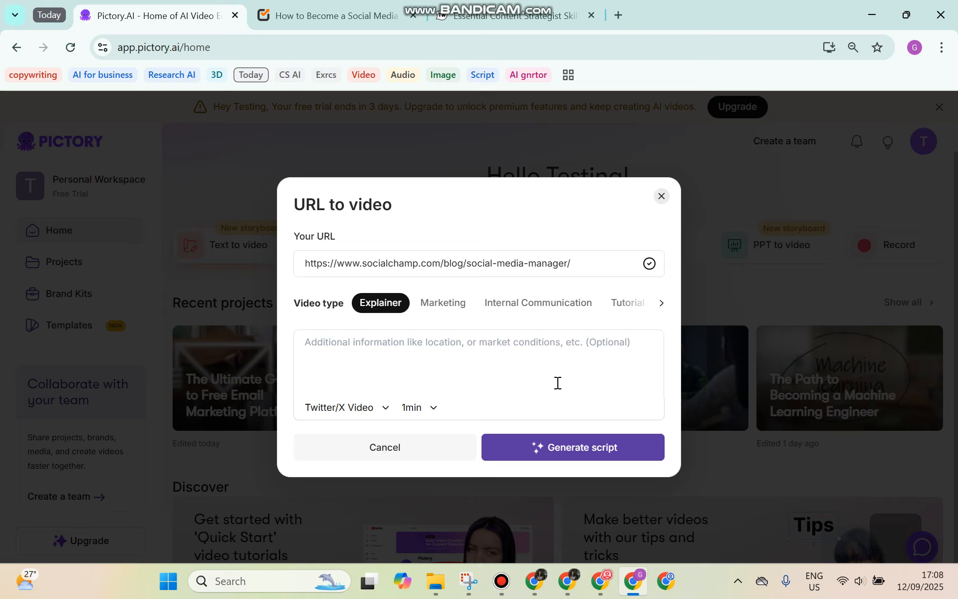
pyautogui.click(557, 451)
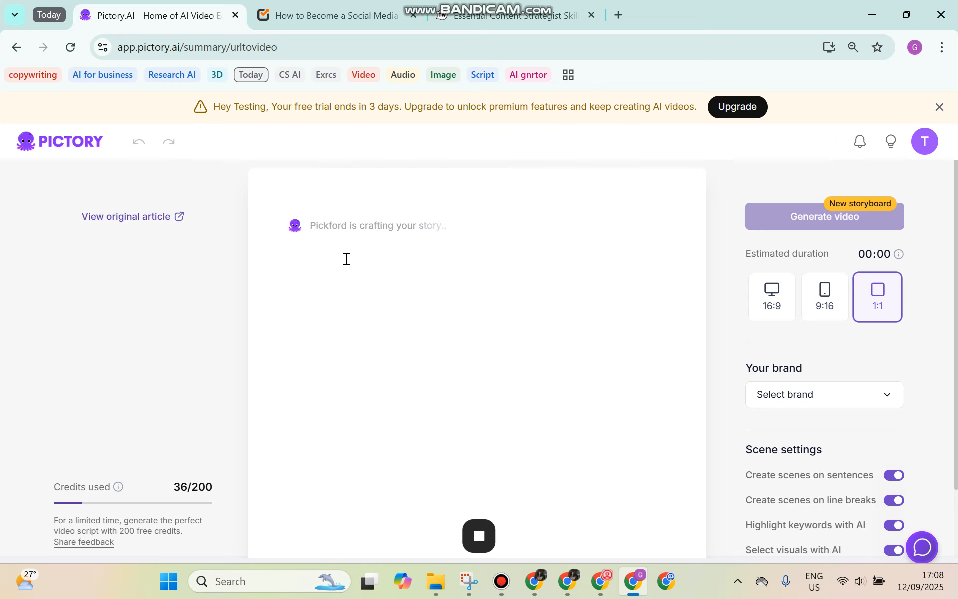
# Review the article and the generating script, dismissing Change tone to keep the original tone
pyautogui.click(326, 14)
pyautogui.scroll(-10, 429, 406)
pyautogui.click(186, 23)
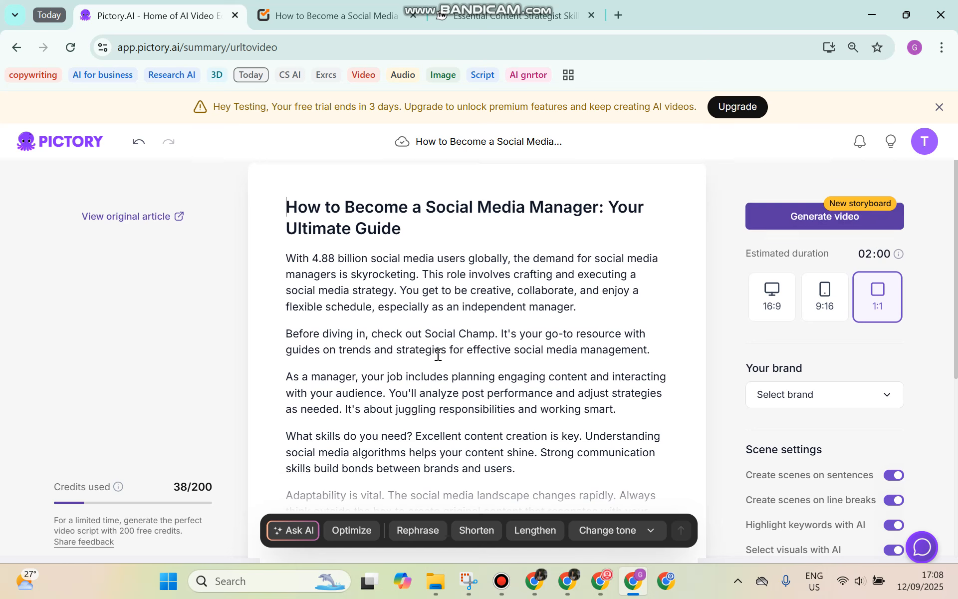
pyautogui.scroll(-4, 442, 330)
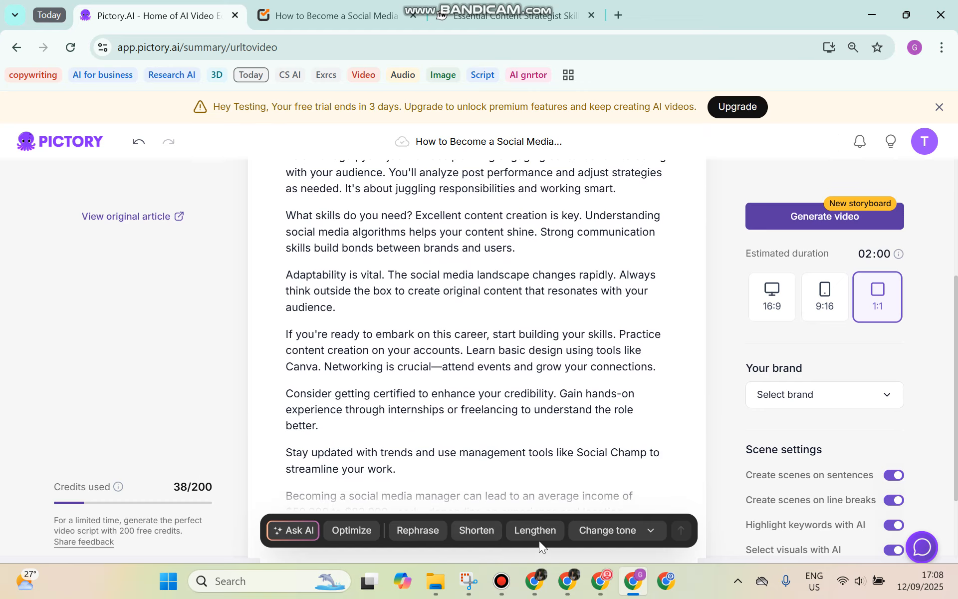
pyautogui.click(650, 532)
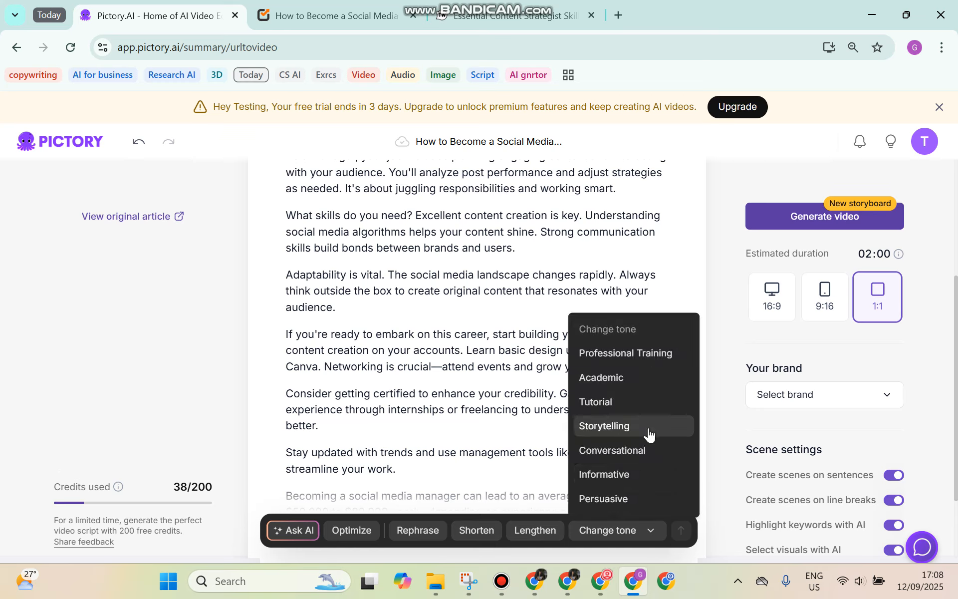
pyautogui.click(400, 283)
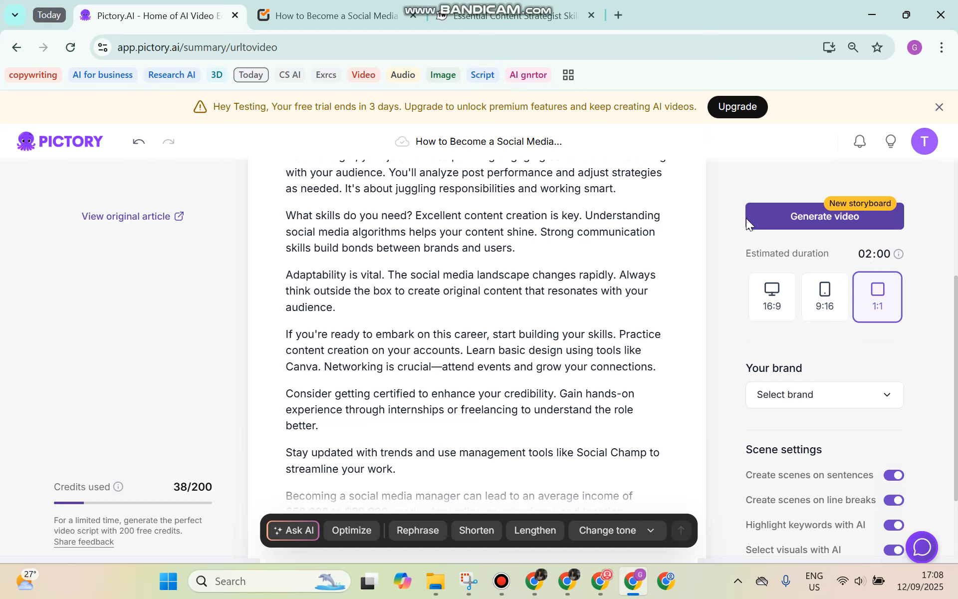
# Generate the 1:1 video storyboard from the finished Social Champ script
pyautogui.click(761, 229)
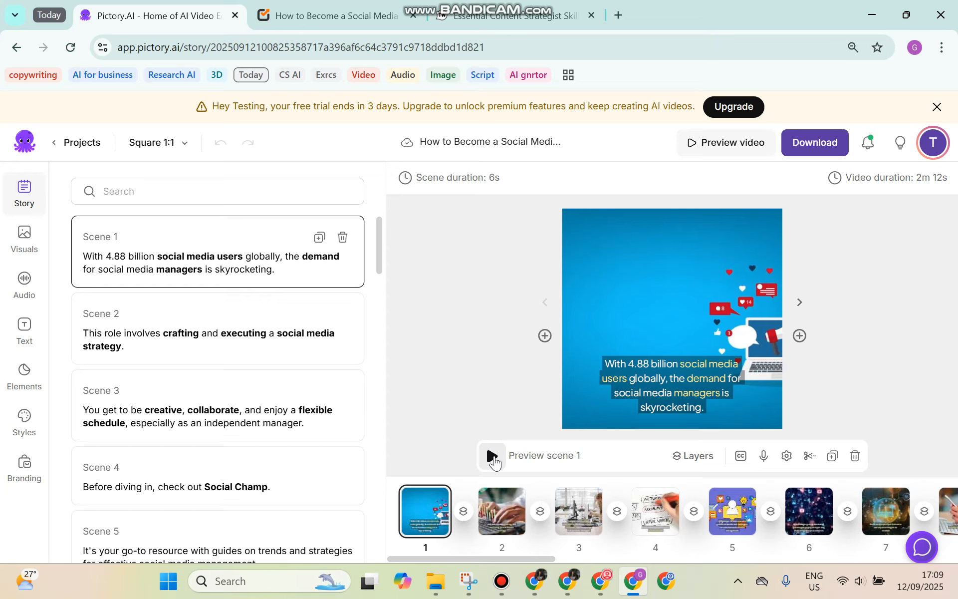
# Preview scene 1, then select and preview scene 2, the 5s laptop-typing clip
pyautogui.click(492, 455)
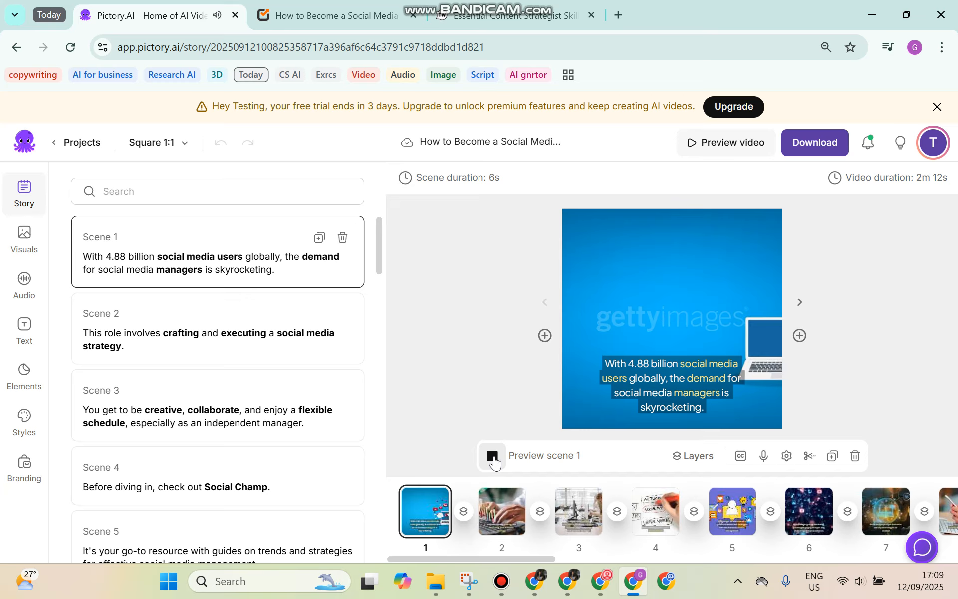
pyautogui.click(493, 456)
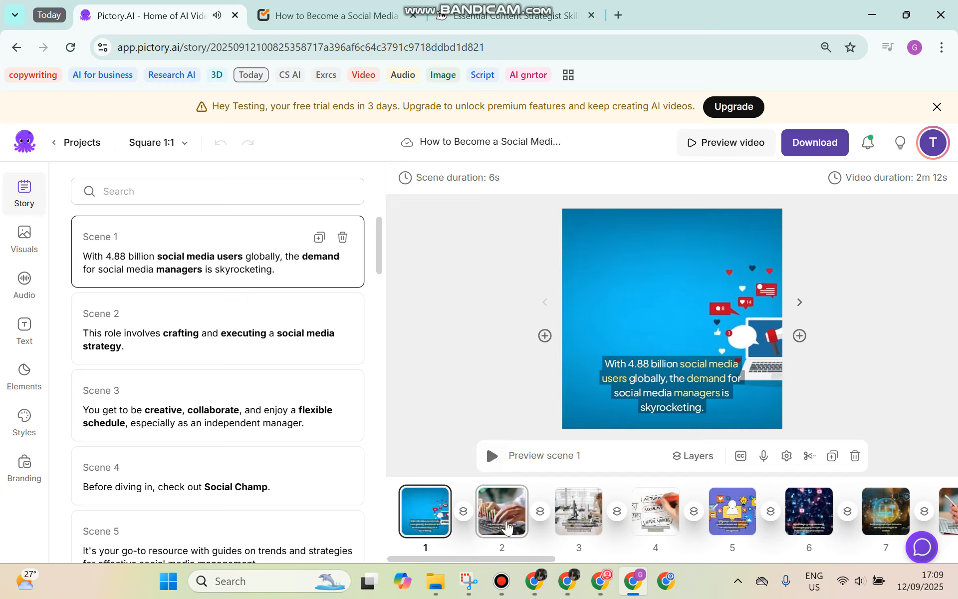
pyautogui.click(505, 505)
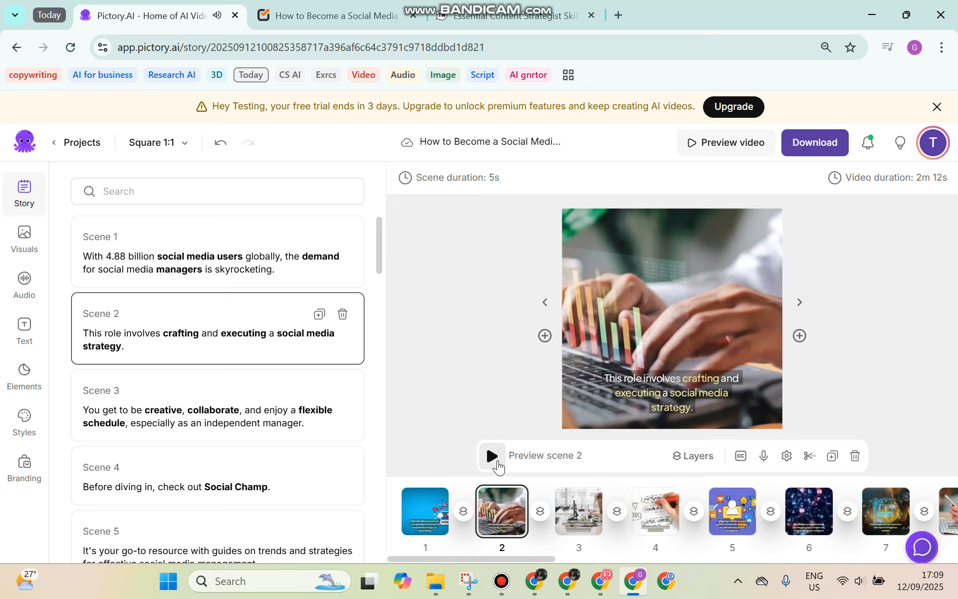
pyautogui.click(492, 455)
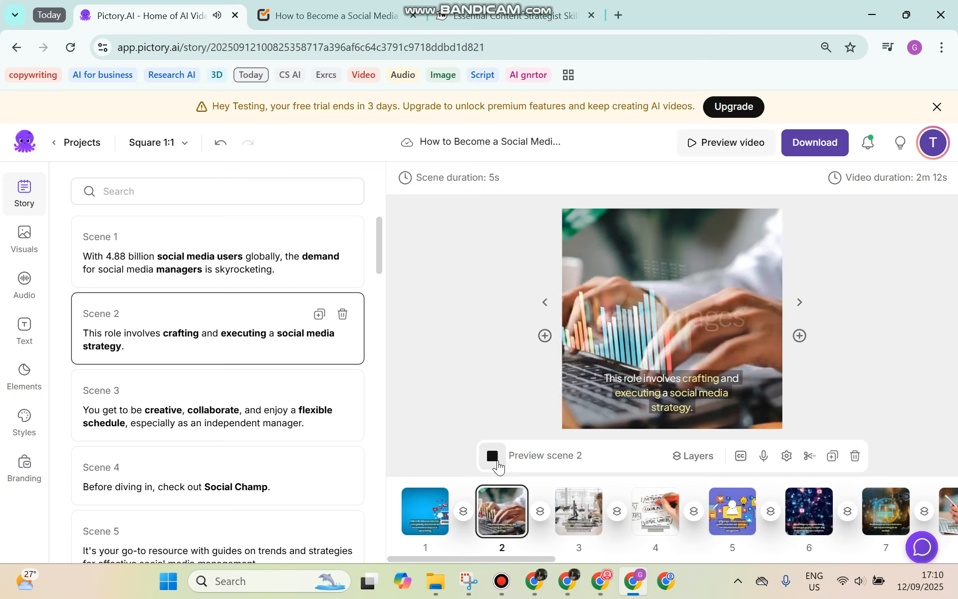
pyautogui.click(494, 458)
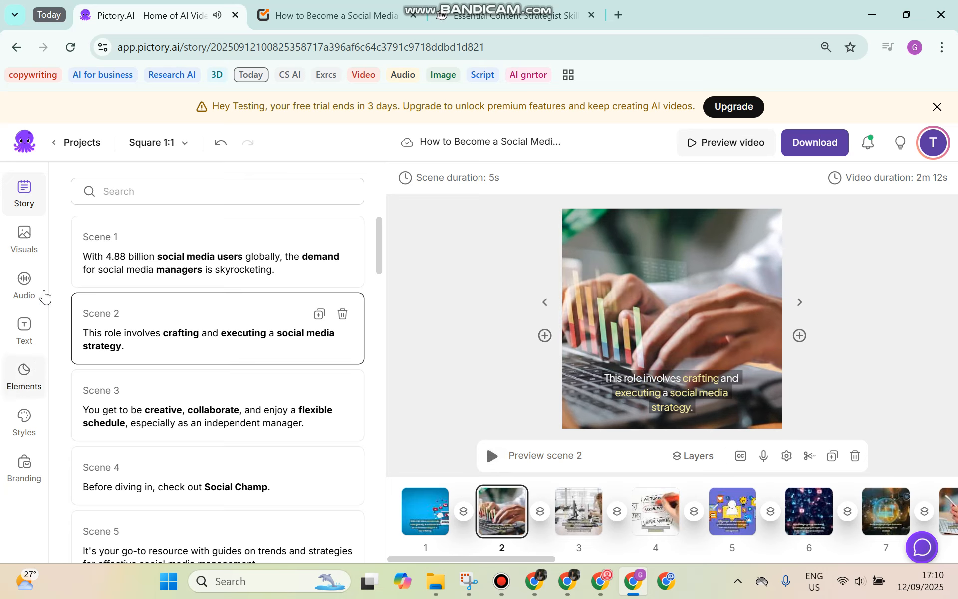
pyautogui.click(35, 243)
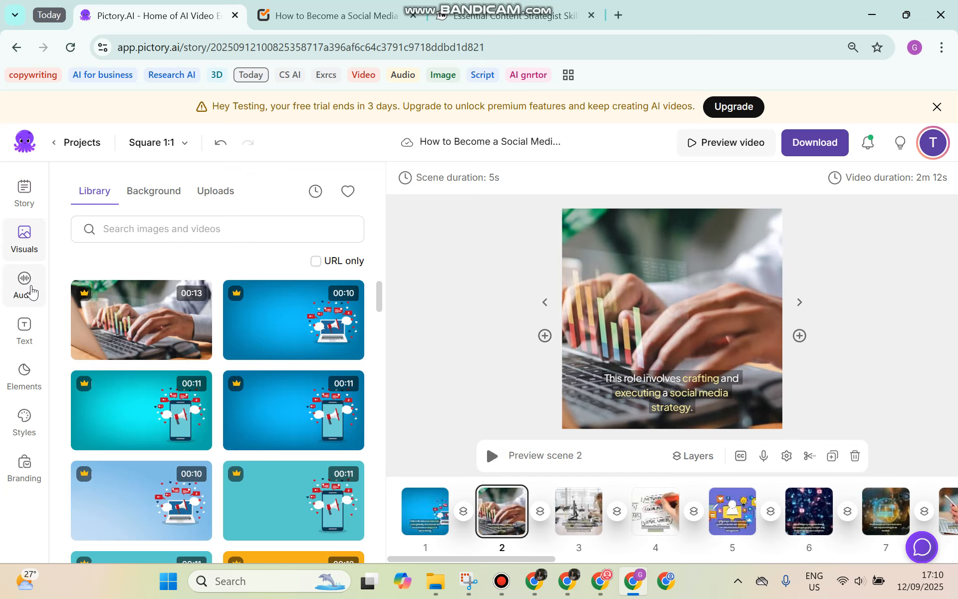
pyautogui.click(25, 284)
pyautogui.moveTo(263, 384)
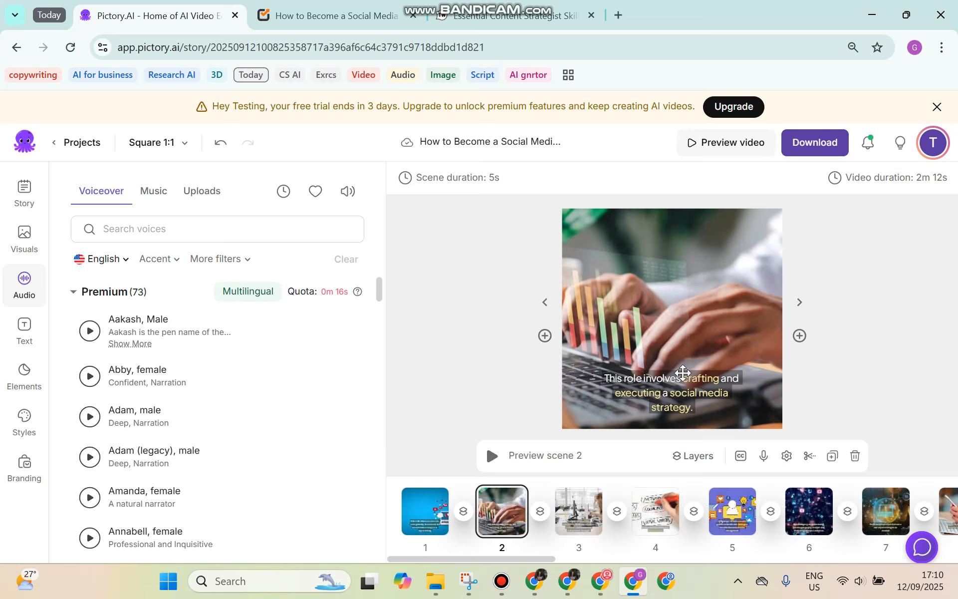
pyautogui.moveTo(157, 347)
pyautogui.click(33, 340)
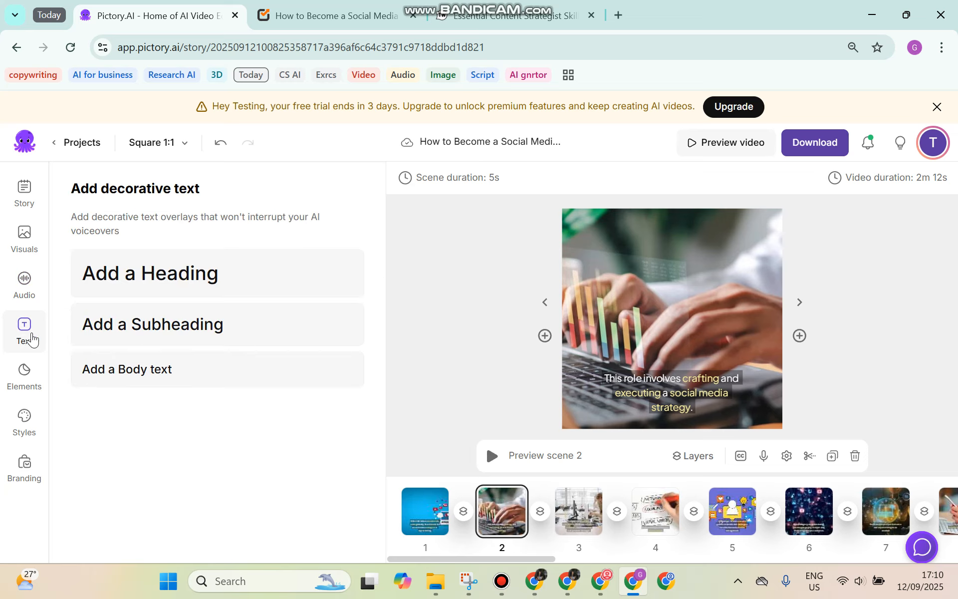
pyautogui.click(24, 381)
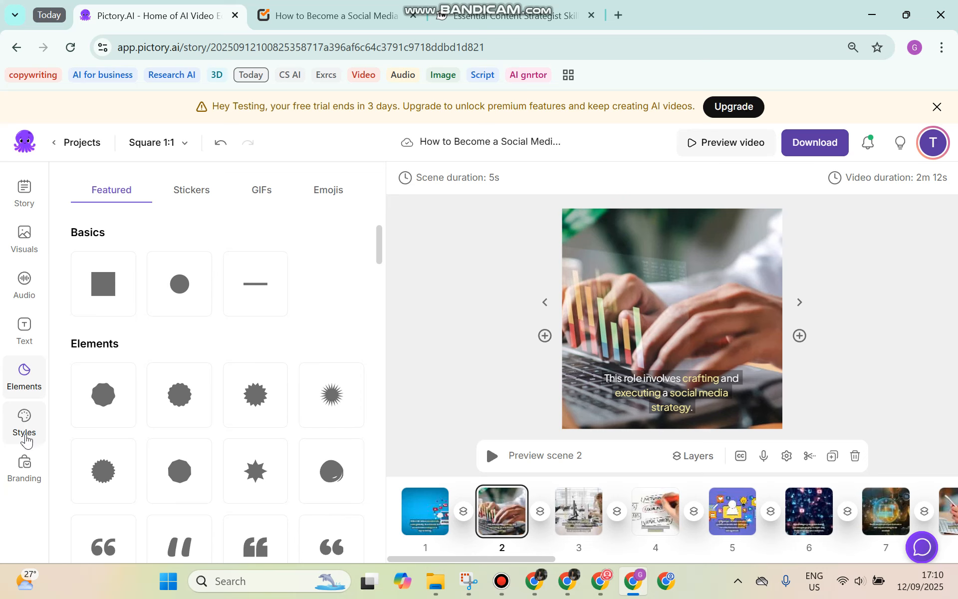
pyautogui.click(25, 423)
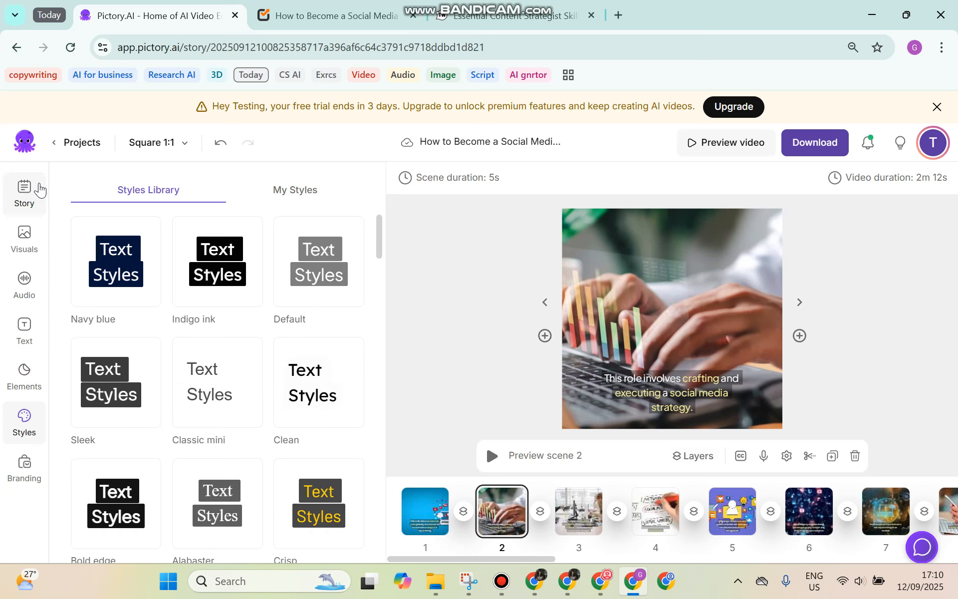
pyautogui.click(24, 193)
pyautogui.click(721, 390)
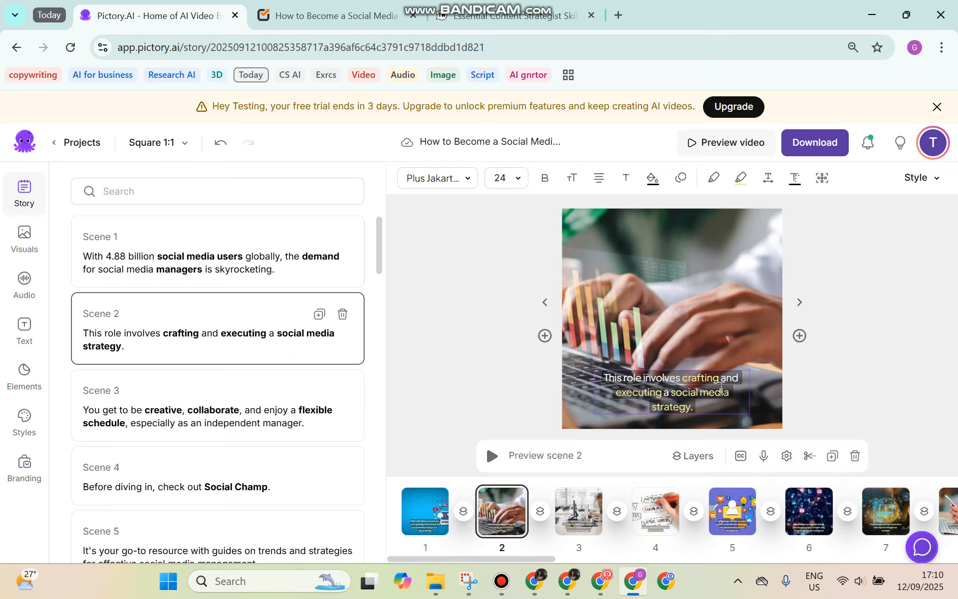
pyautogui.click(717, 406)
pyautogui.click(483, 265)
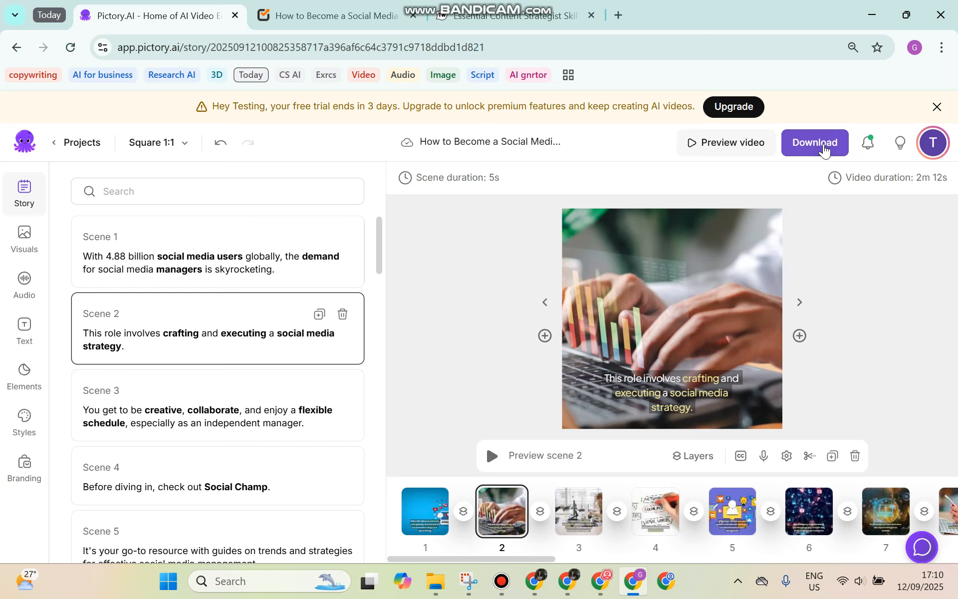
# Reveal the watermark options from the Download button at the top right
pyautogui.click(824, 151)
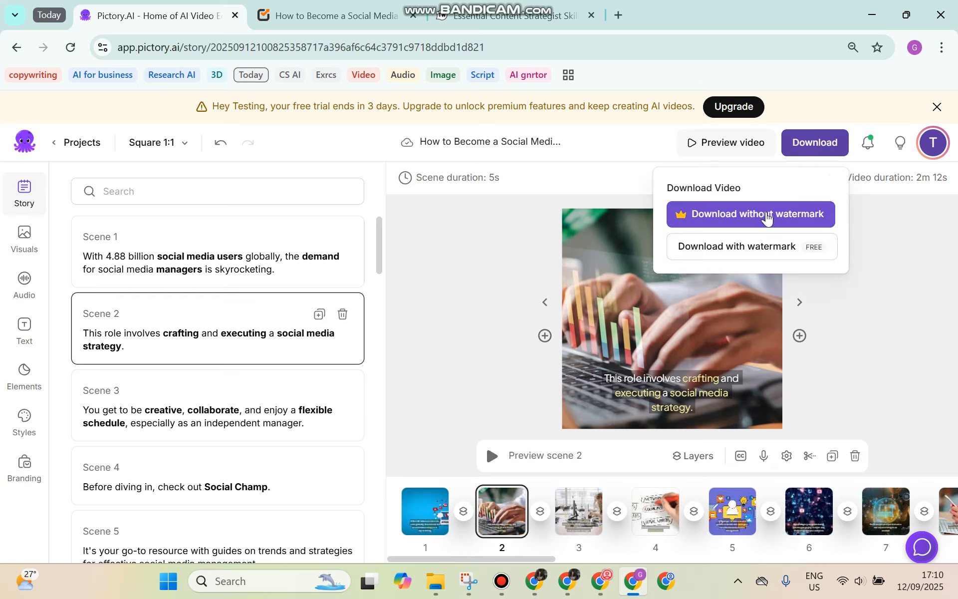